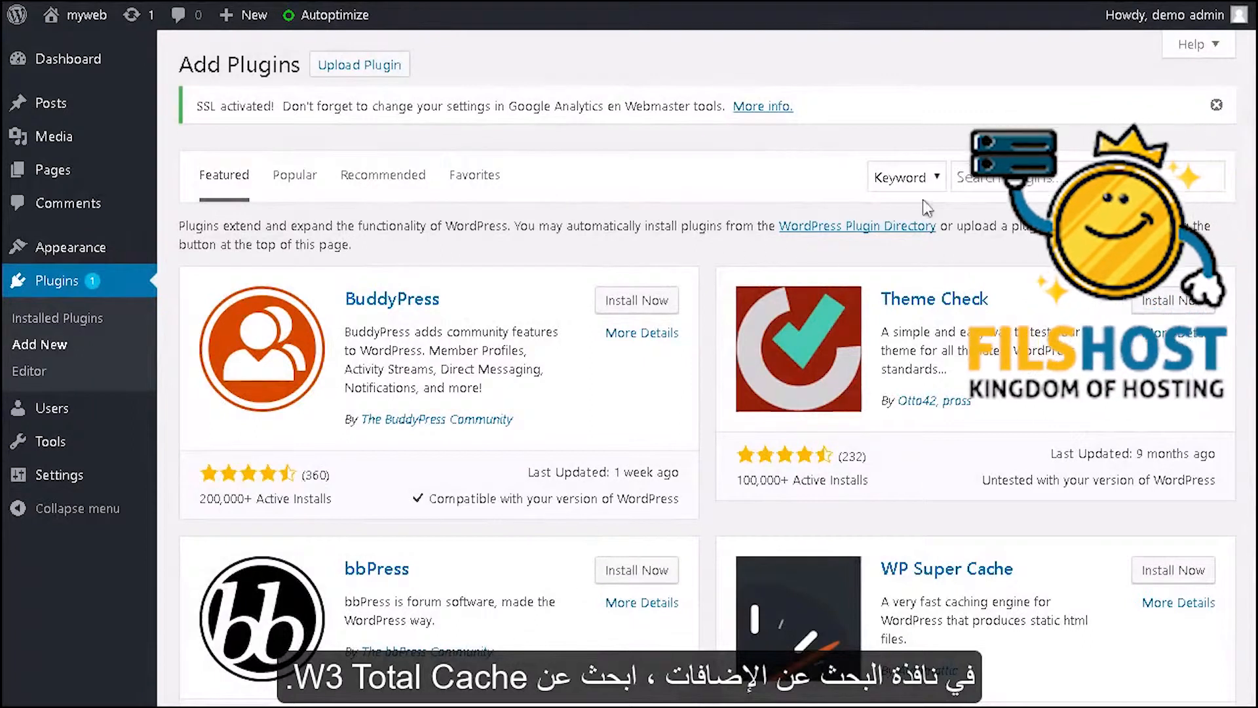
Find the W3 Total Cache plugin in the plugin directory, then install and activate it.
{"action": "left_click", "coordinate": [1003, 177]}
{"action": "type", "text": "W3 total cache"}
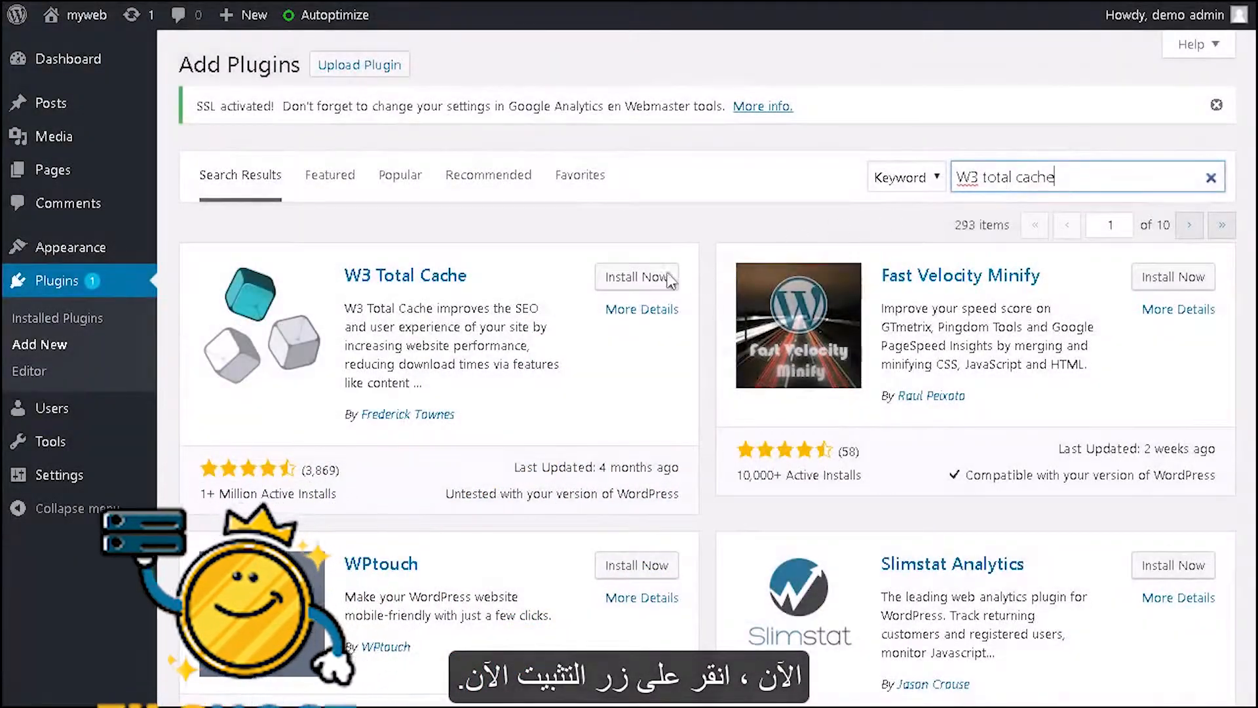
{"action": "left_click", "coordinate": [668, 279]}
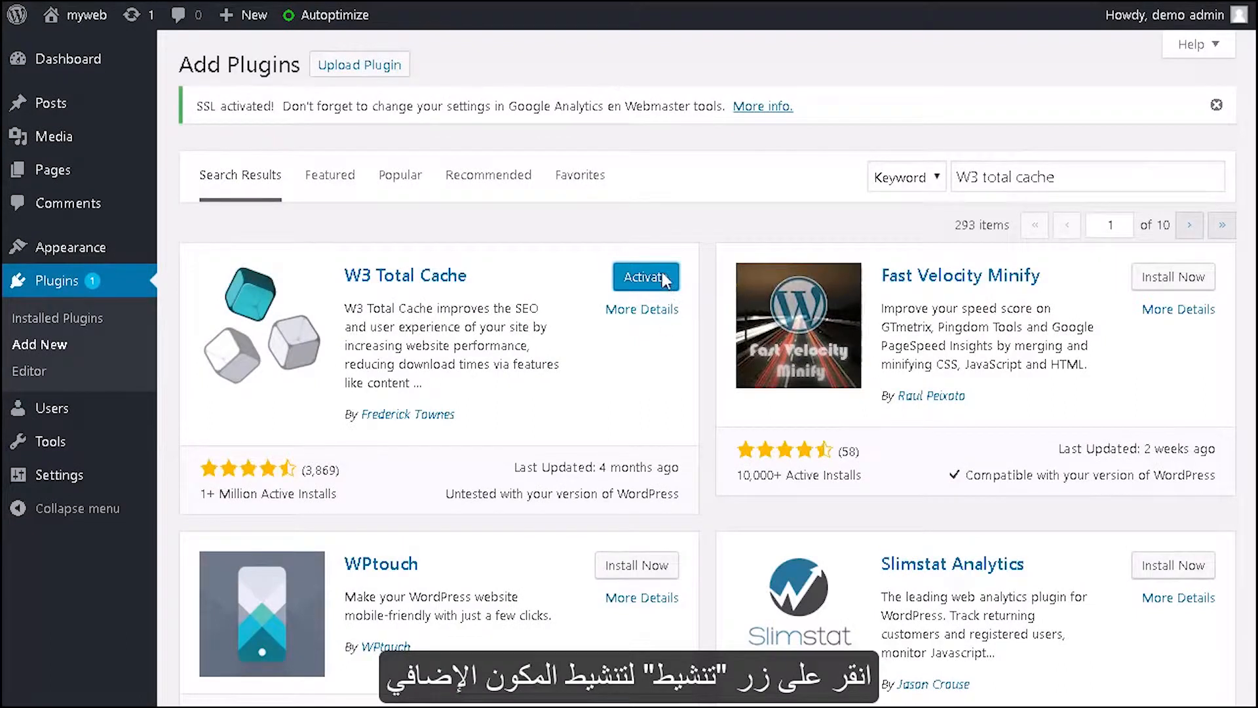
{"action": "left_click", "coordinate": [663, 278]}
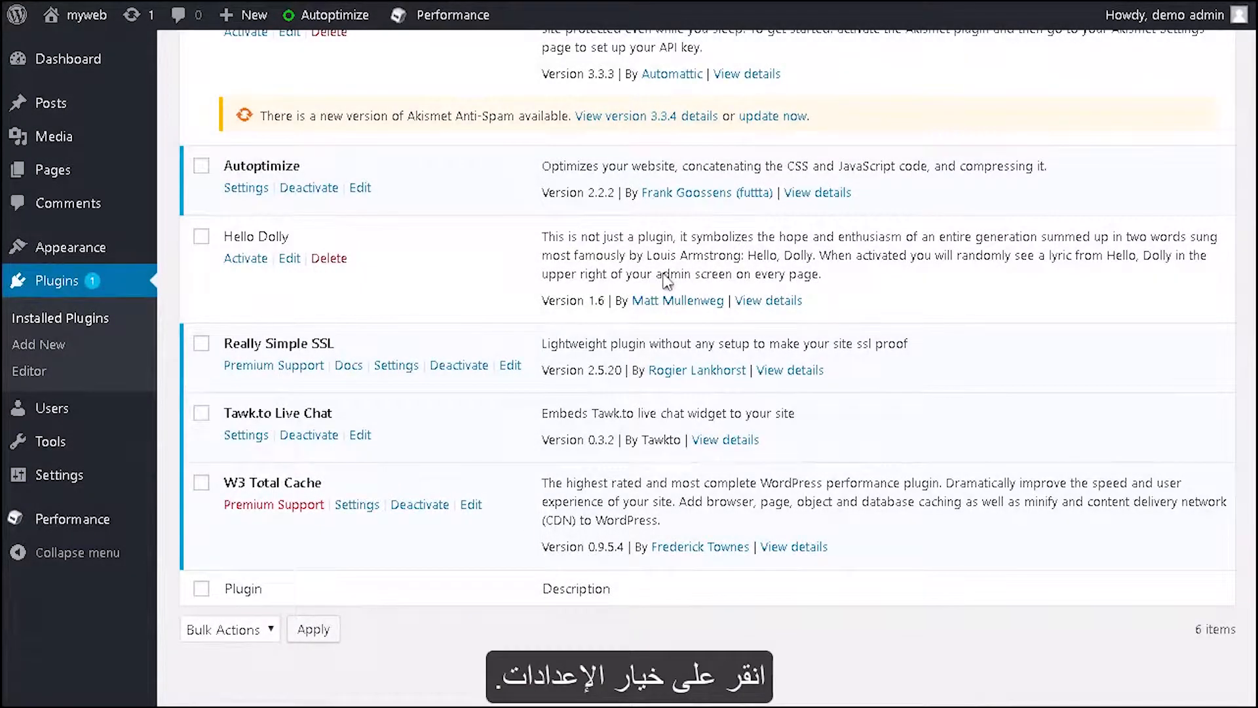
Open the W3 Total Cache settings from the installed plugins and enable preview mode.
{"action": "left_click", "coordinate": [357, 505]}
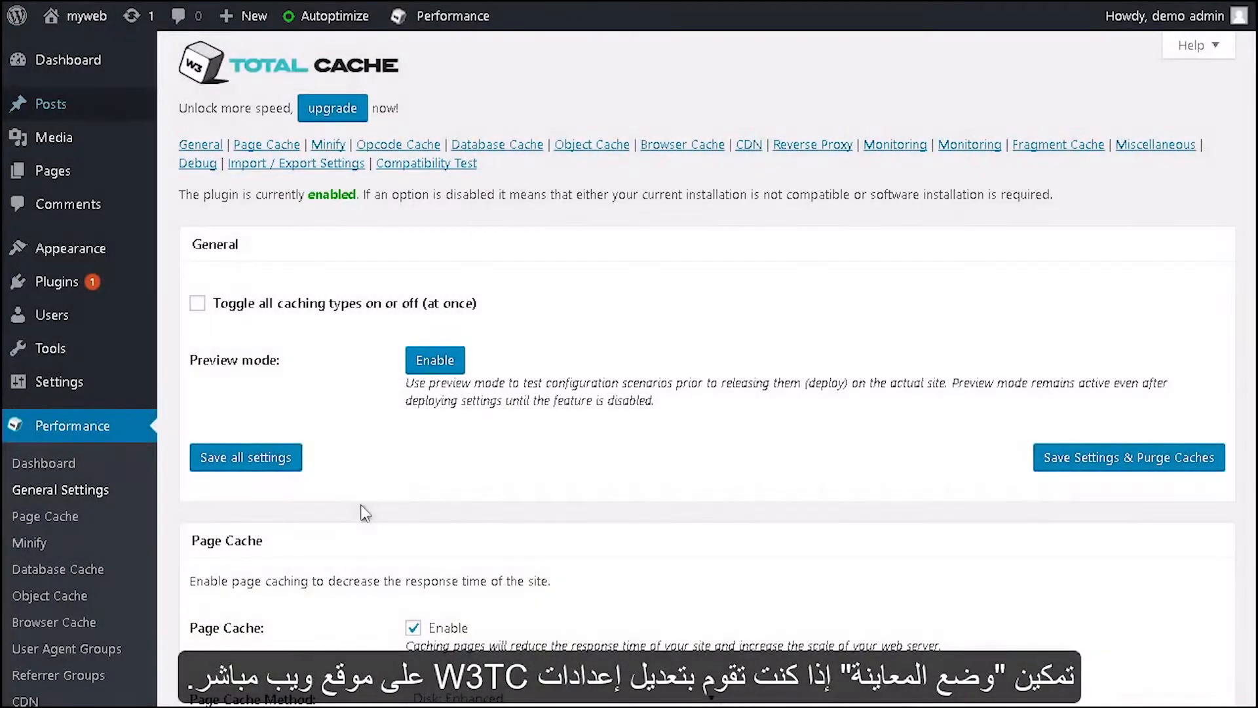
{"action": "left_click", "coordinate": [436, 368]}
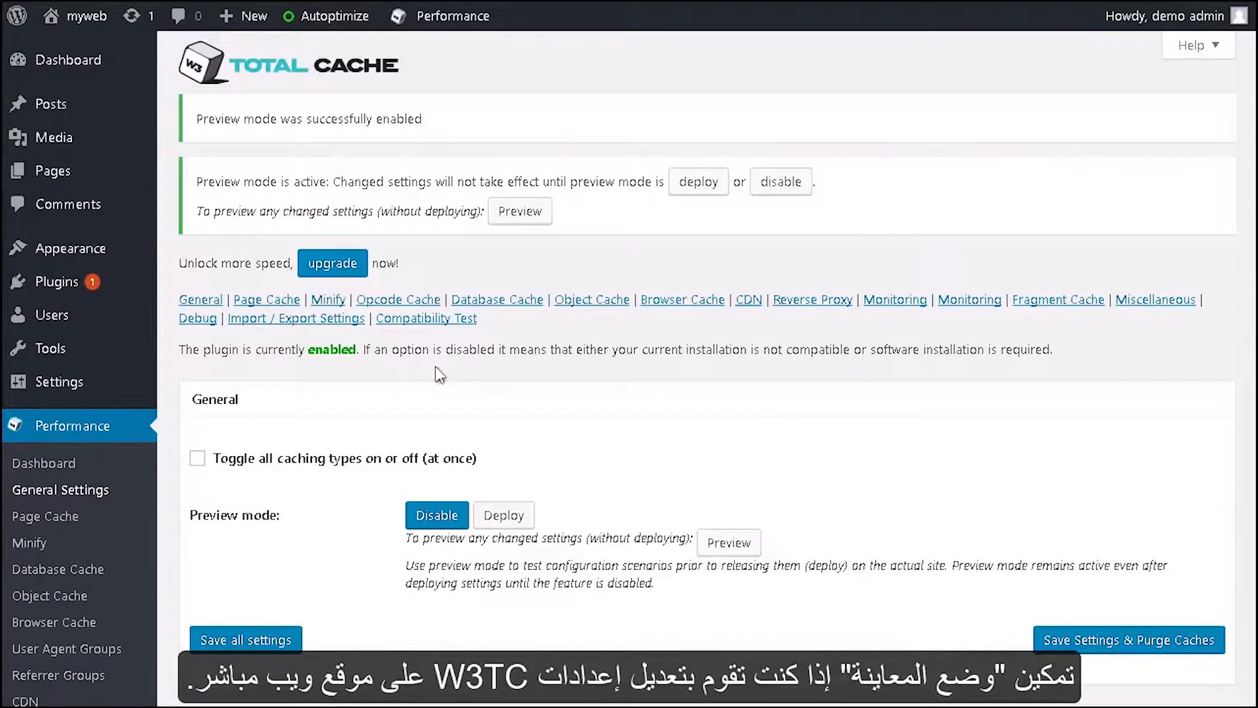
Enable Minify in the general settings and set its minify mode to Manual.
{"action": "scroll", "coordinate": [440, 373], "scroll_direction": "down", "scroll_amount": 3}
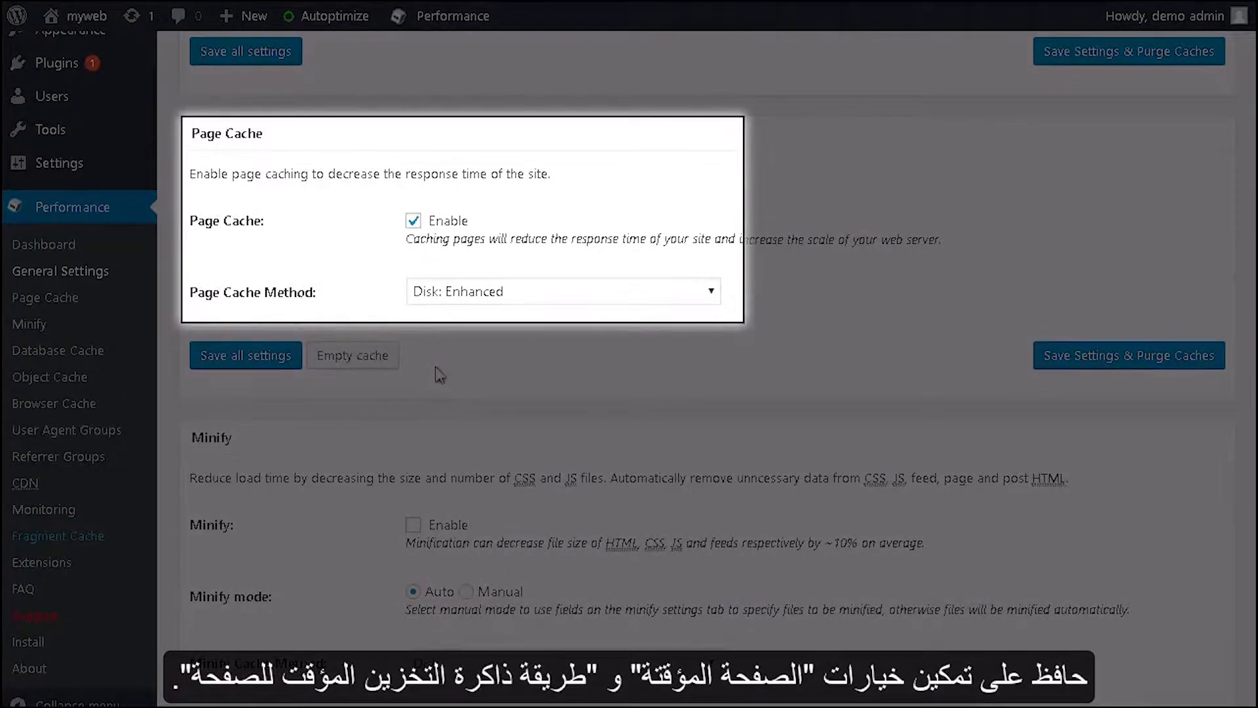
{"action": "scroll", "coordinate": [435, 368], "scroll_direction": "down", "scroll_amount": 5}
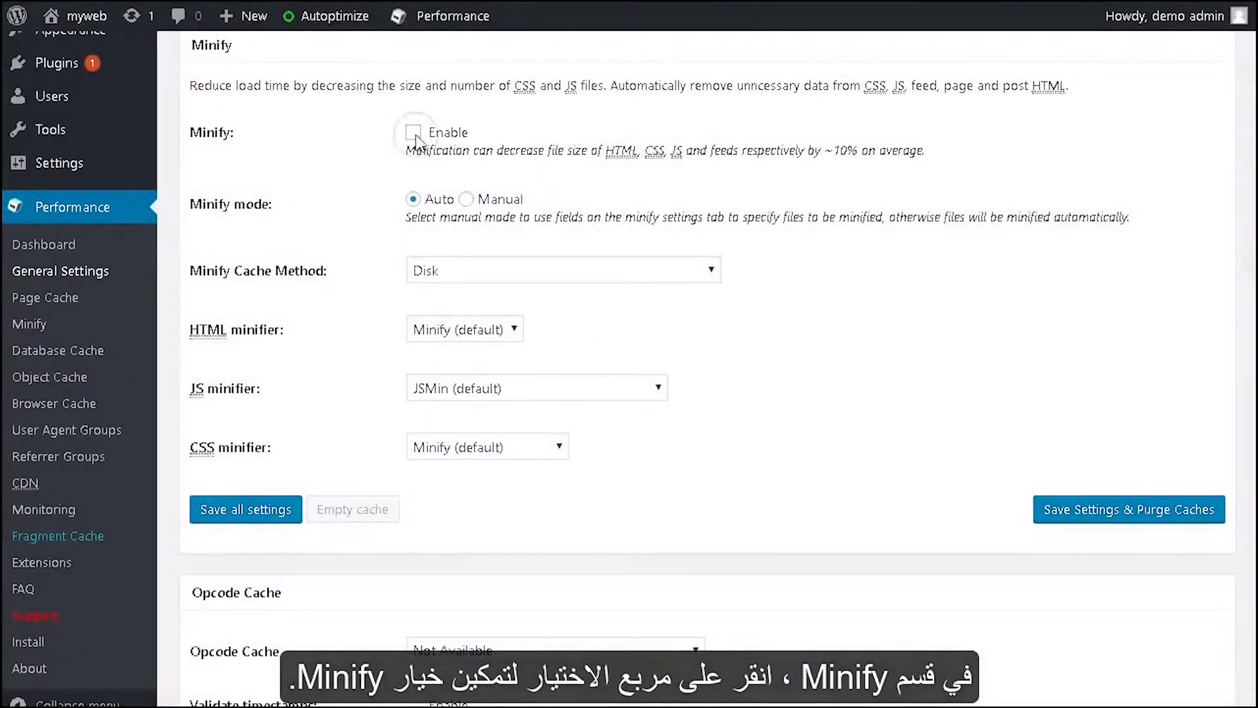
{"action": "left_click", "coordinate": [414, 133]}
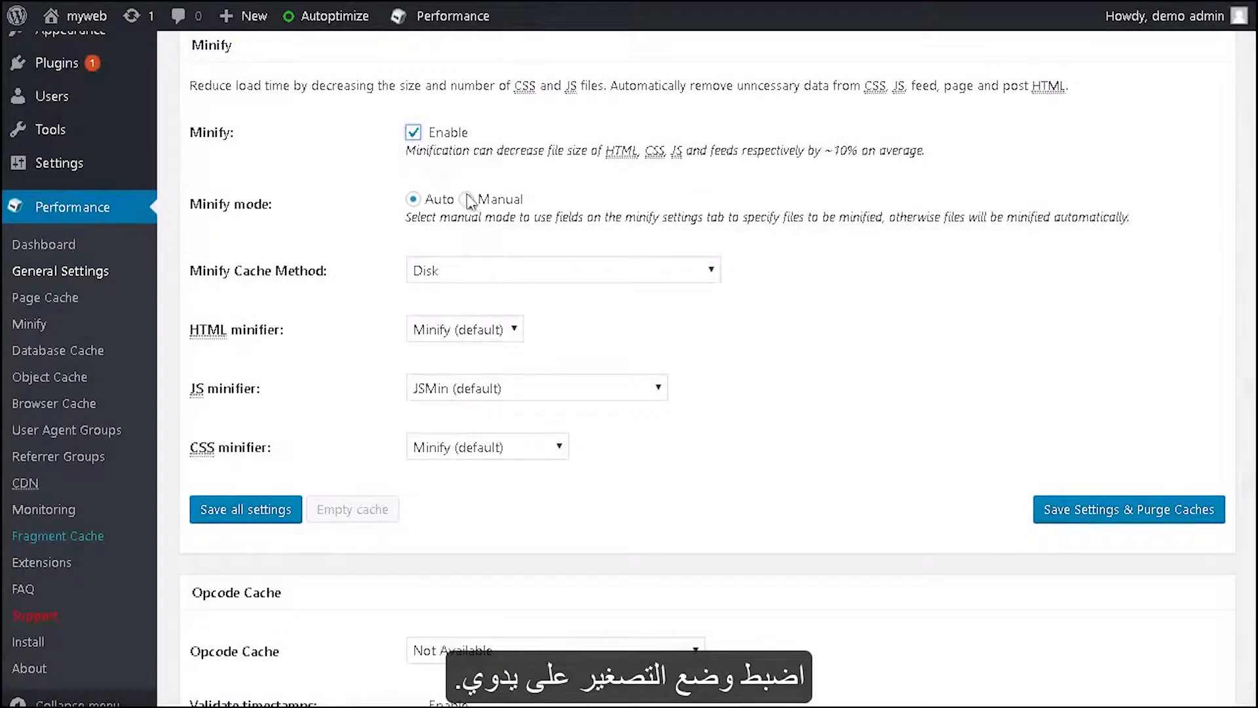
{"action": "left_click", "coordinate": [467, 199]}
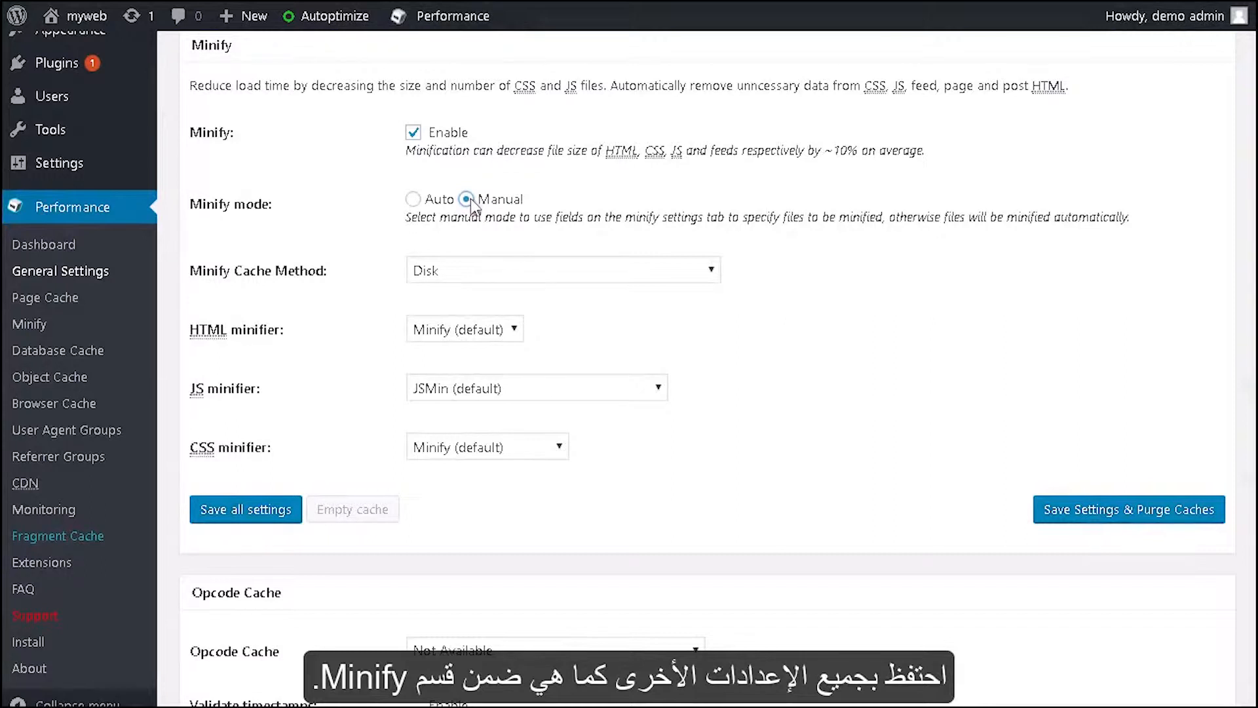
Enable Database Cache and Object Cache, keeping Disk as the object cache method.
{"action": "scroll", "coordinate": [472, 203], "scroll_direction": "down", "scroll_amount": 7}
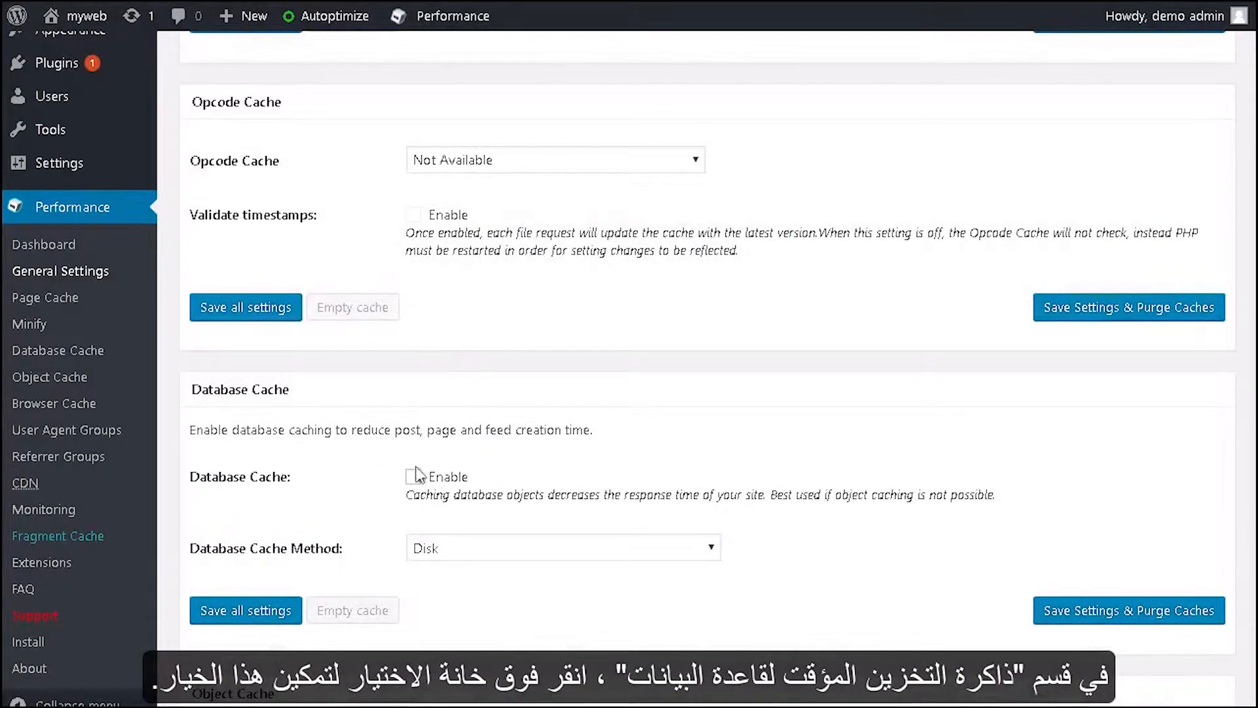
{"action": "left_click", "coordinate": [413, 480]}
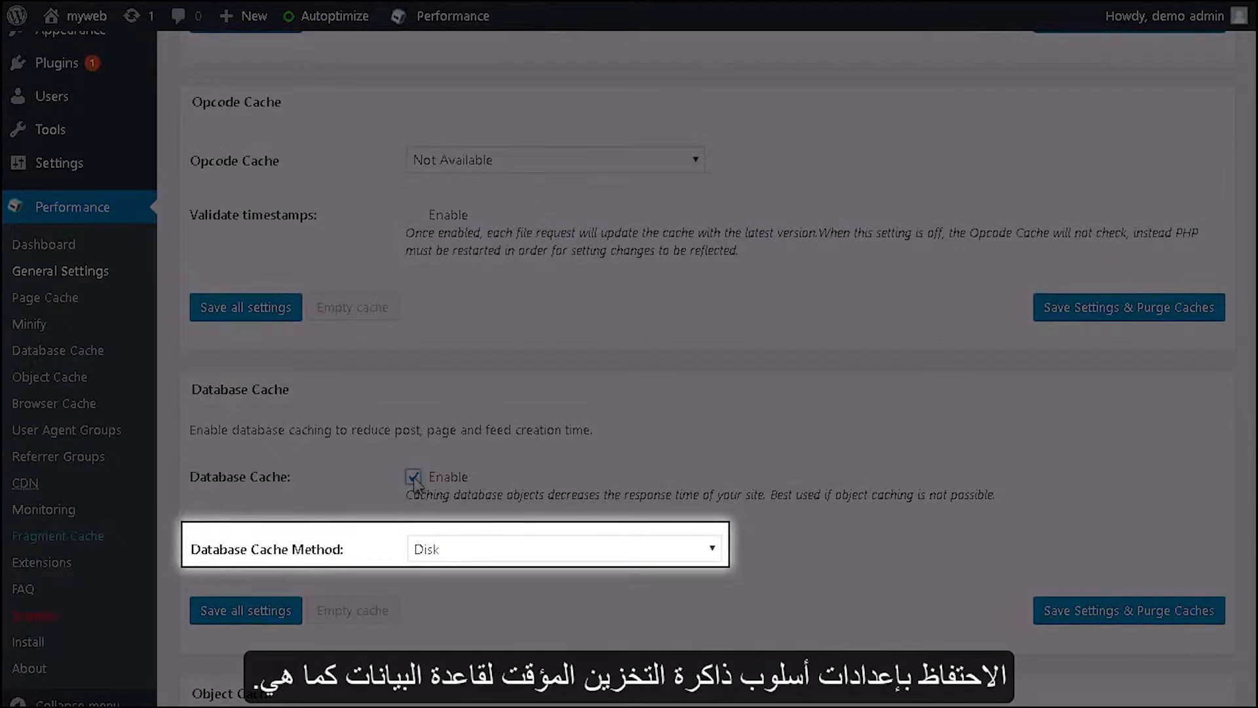
{"action": "scroll", "coordinate": [417, 483], "scroll_direction": "down", "scroll_amount": 10}
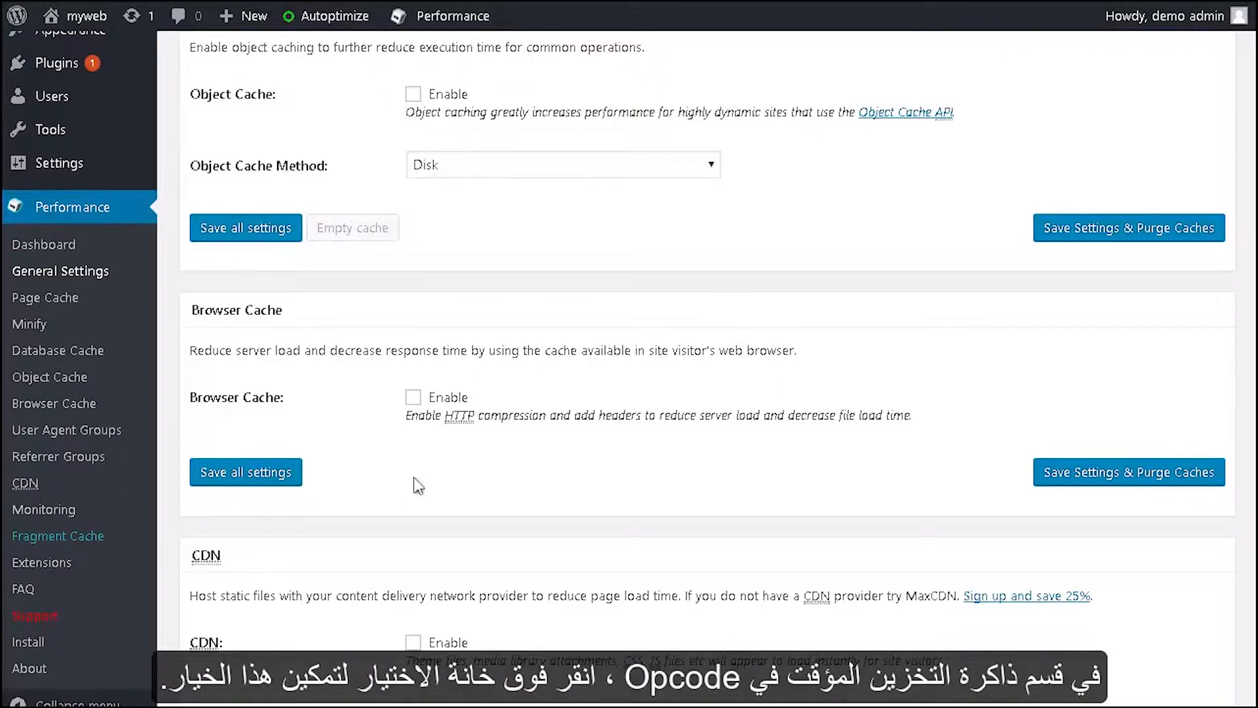
{"action": "left_click", "coordinate": [413, 93]}
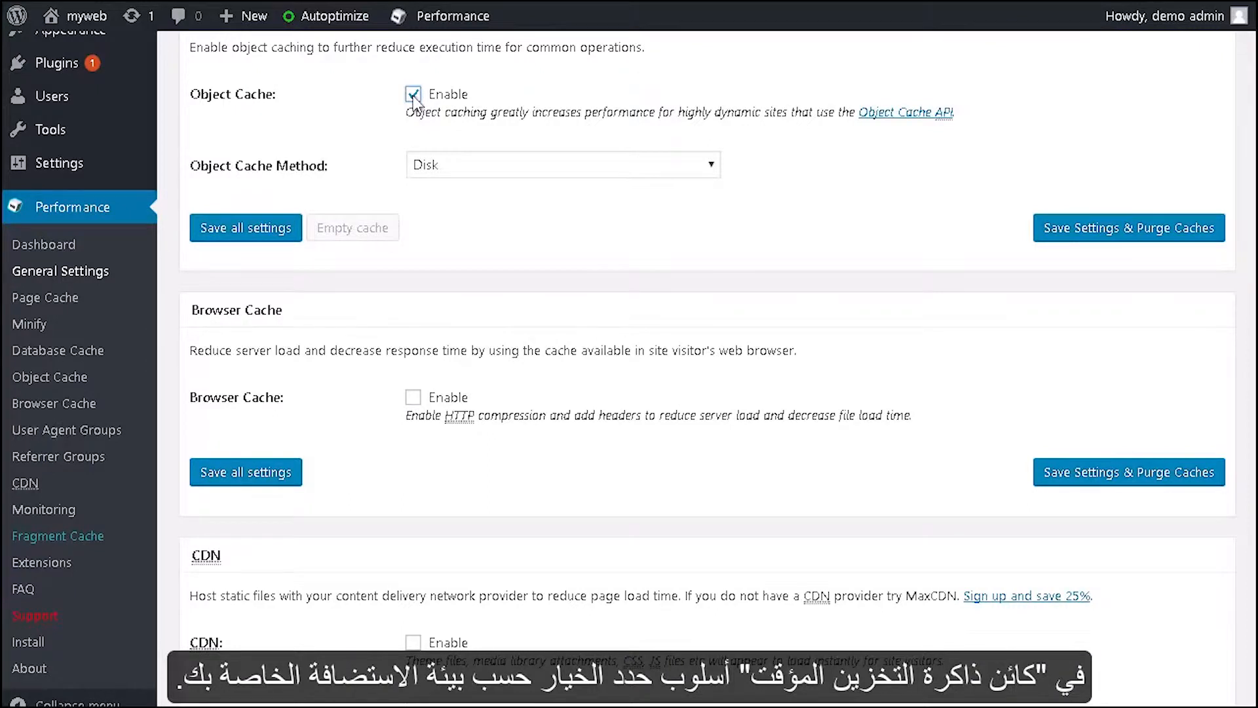
{"action": "left_click", "coordinate": [694, 164]}
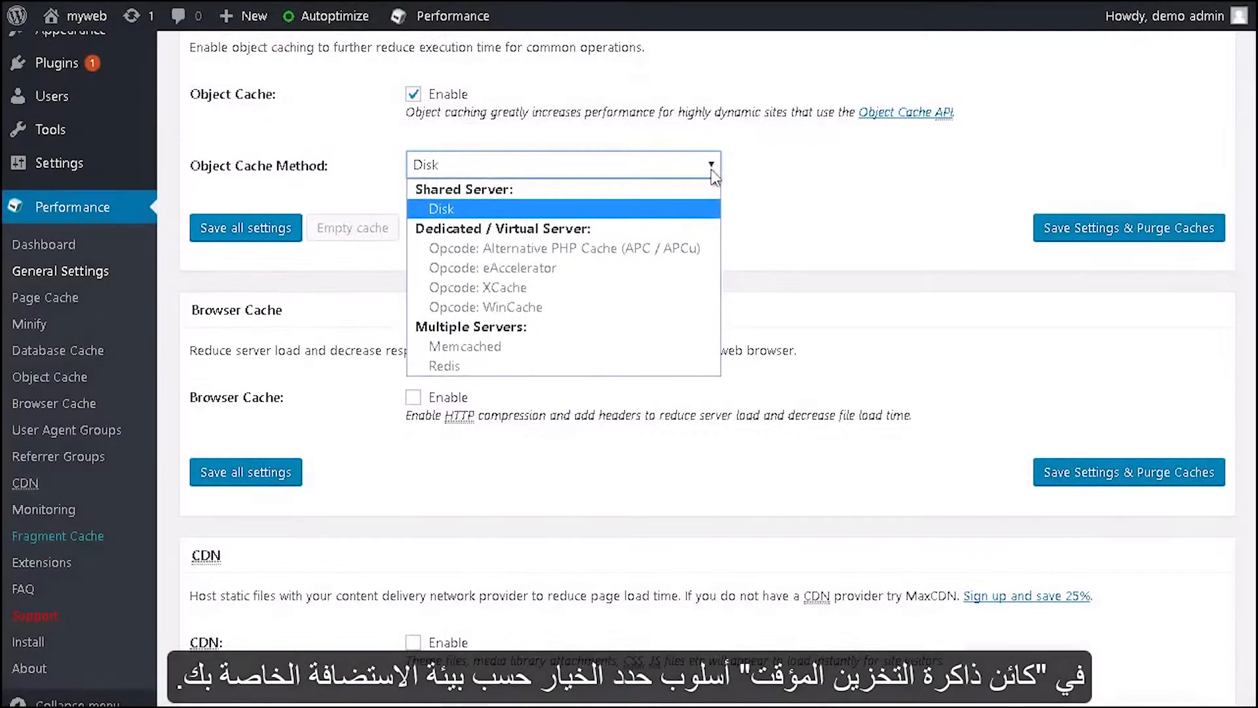
{"action": "left_click", "coordinate": [711, 169]}
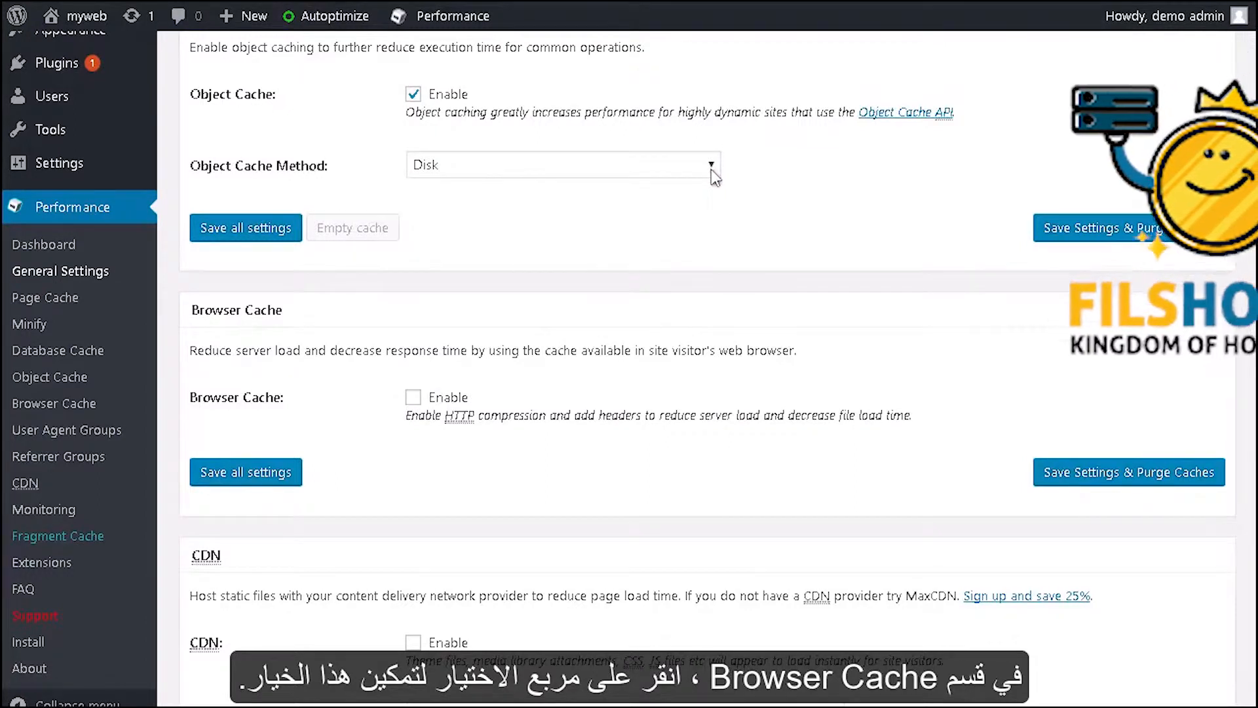
Enable Browser Cache and the CDN option, keeping MaxCDN as the CDN type.
{"action": "left_click", "coordinate": [414, 396]}
{"action": "scroll", "coordinate": [415, 396], "scroll_direction": "down", "scroll_amount": 6}
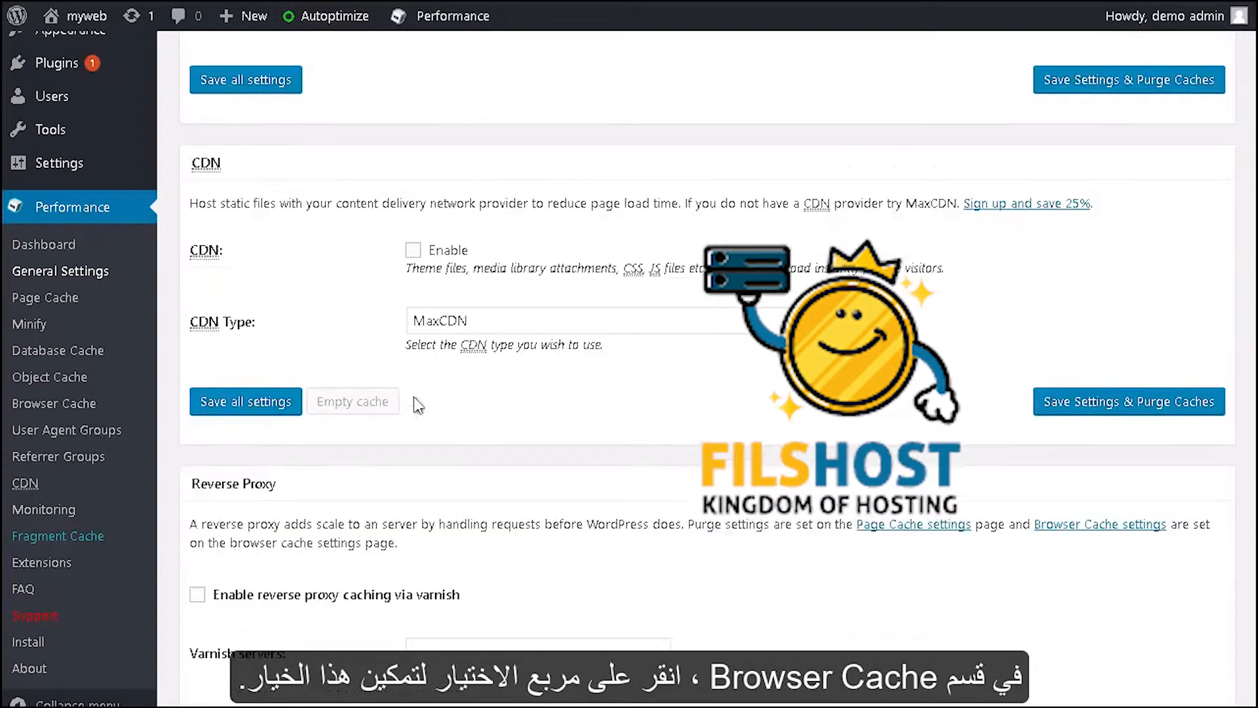
{"action": "scroll", "coordinate": [414, 396], "scroll_direction": "down", "scroll_amount": 2}
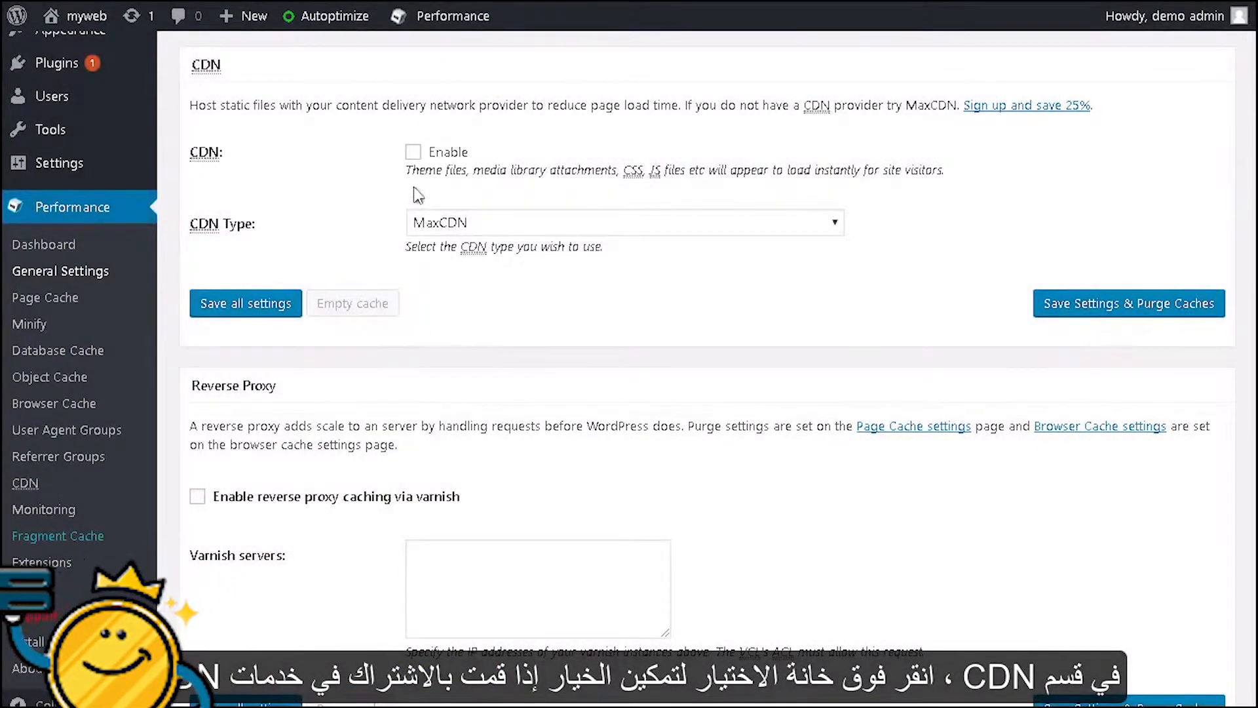
{"action": "left_click", "coordinate": [414, 152]}
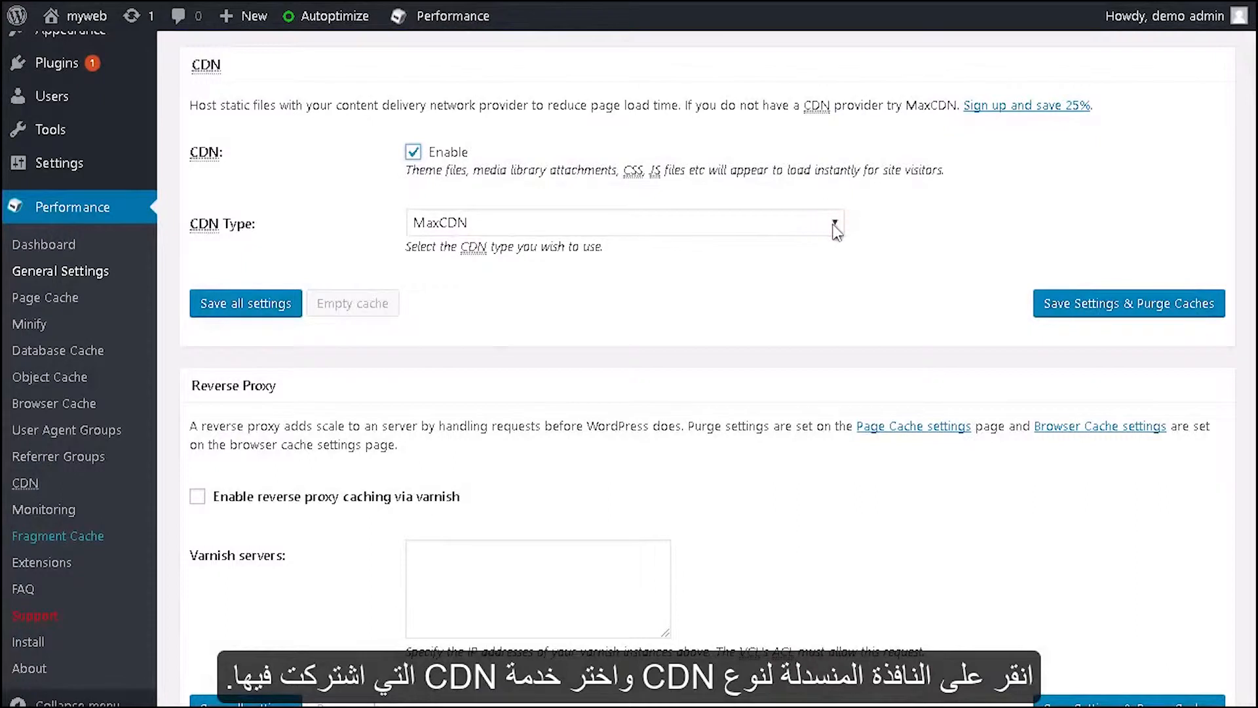
{"action": "left_click", "coordinate": [835, 224]}
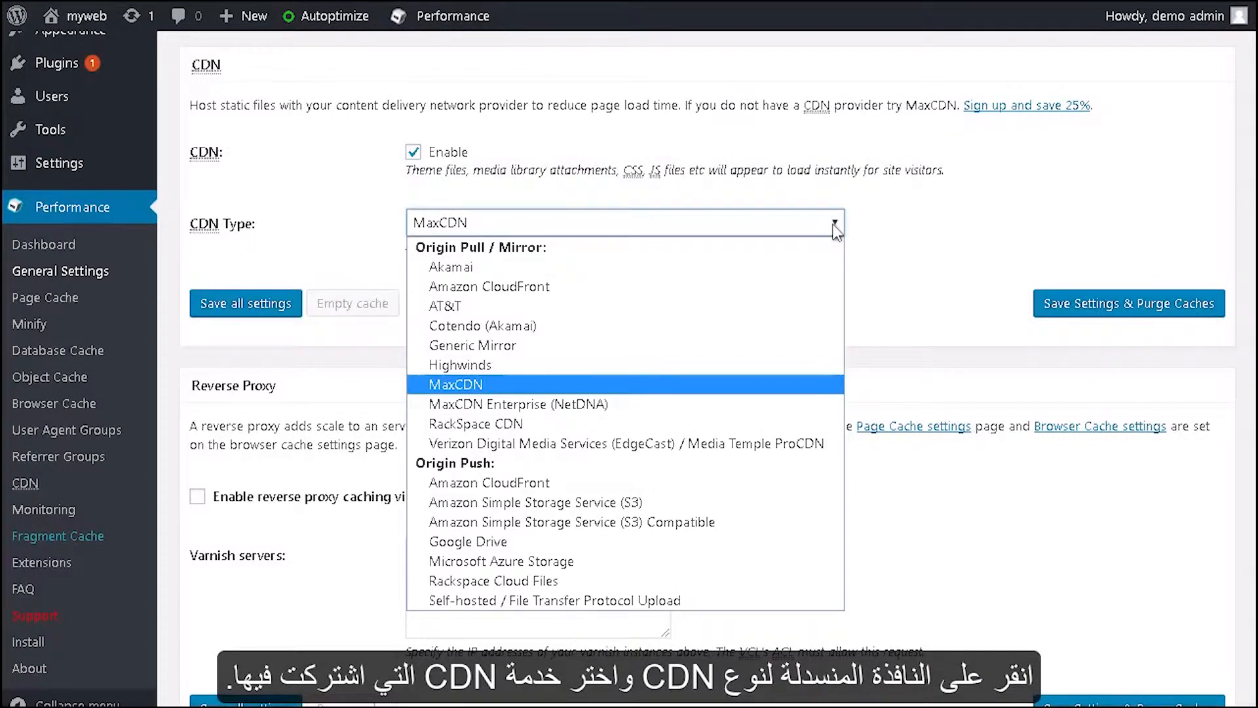
{"action": "left_click", "coordinate": [835, 224]}
Set the Fragment Cache Method to Disk, leaving the reverse proxy and monitoring settings as they are.
{"action": "scroll", "coordinate": [837, 231], "scroll_direction": "down", "scroll_amount": 5}
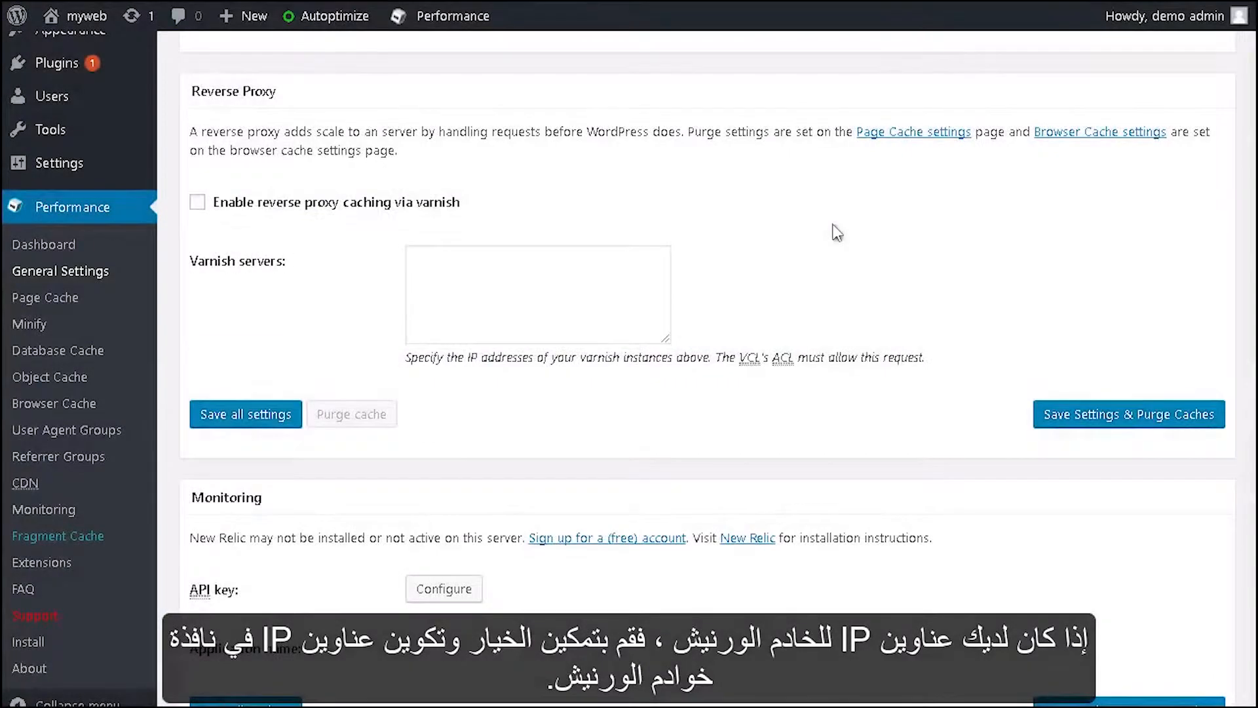
{"action": "scroll", "coordinate": [836, 232], "scroll_direction": "down", "scroll_amount": 6}
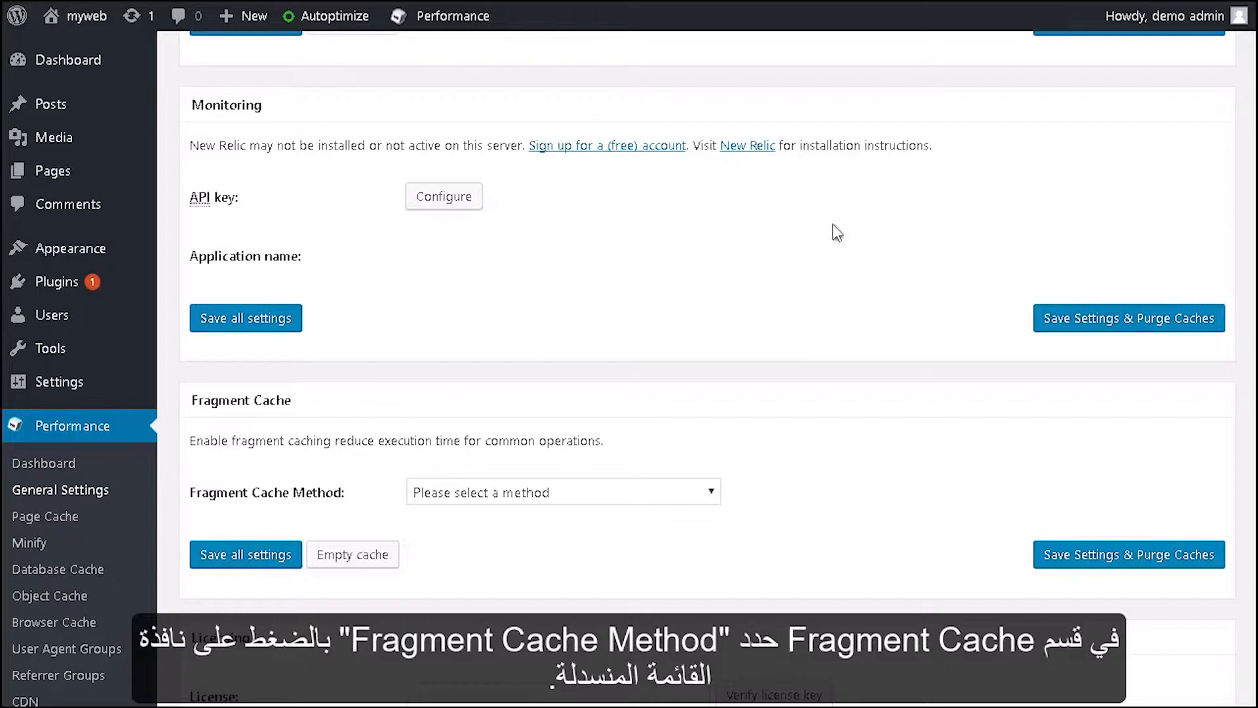
{"action": "left_click", "coordinate": [711, 493]}
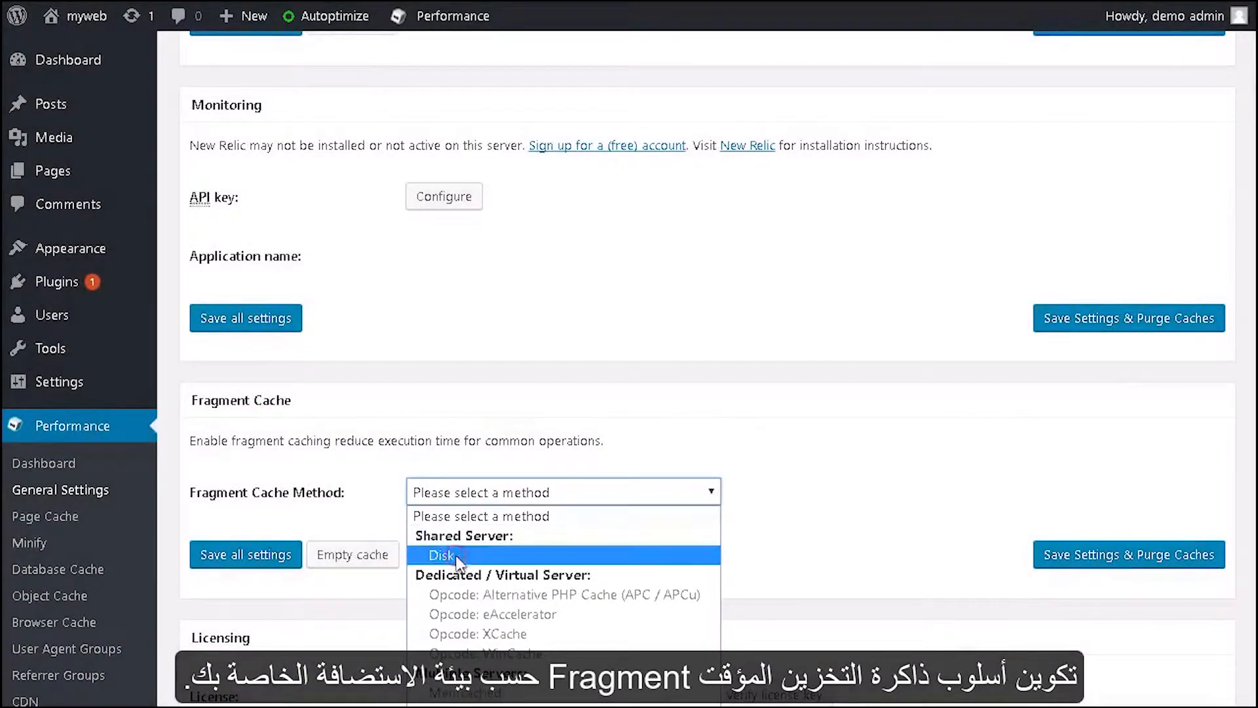
{"action": "left_click", "coordinate": [462, 558]}
Enable "Optimize disk enhanced page and minify disk caching for NFS" in the Miscellaneous settings.
{"action": "scroll", "coordinate": [461, 564], "scroll_direction": "down", "scroll_amount": 8}
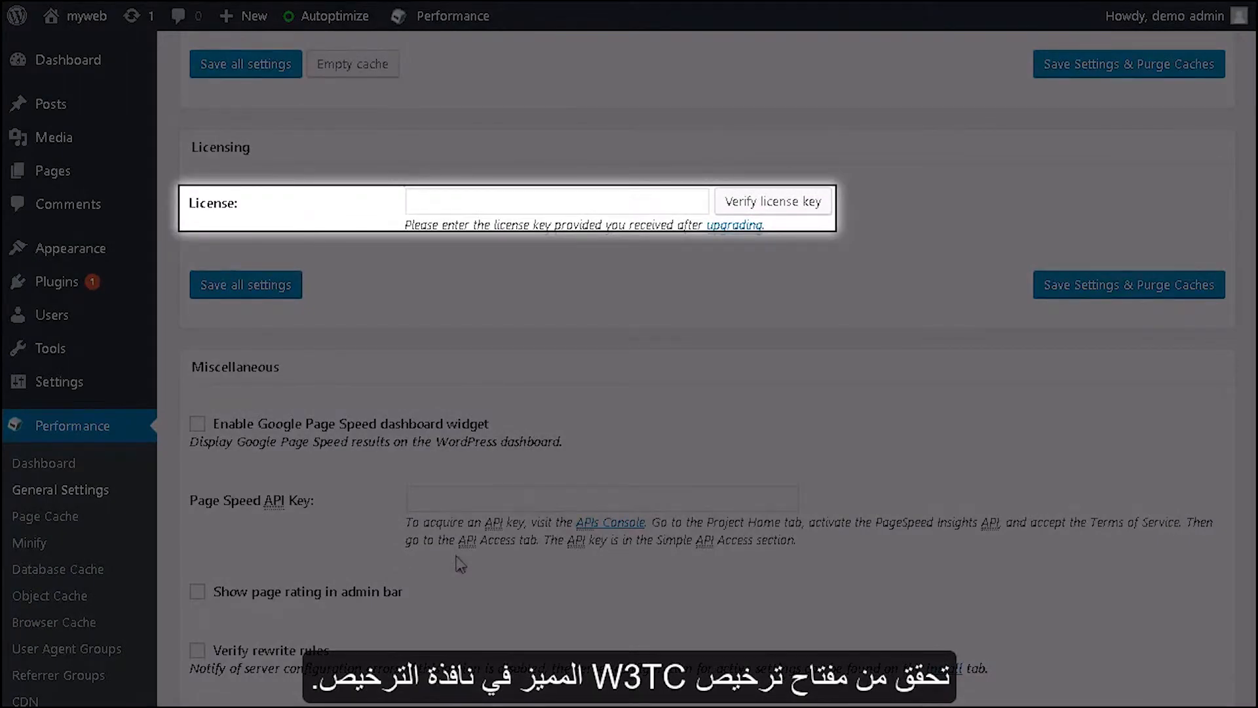
{"action": "scroll", "coordinate": [461, 563], "scroll_direction": "down", "scroll_amount": 5}
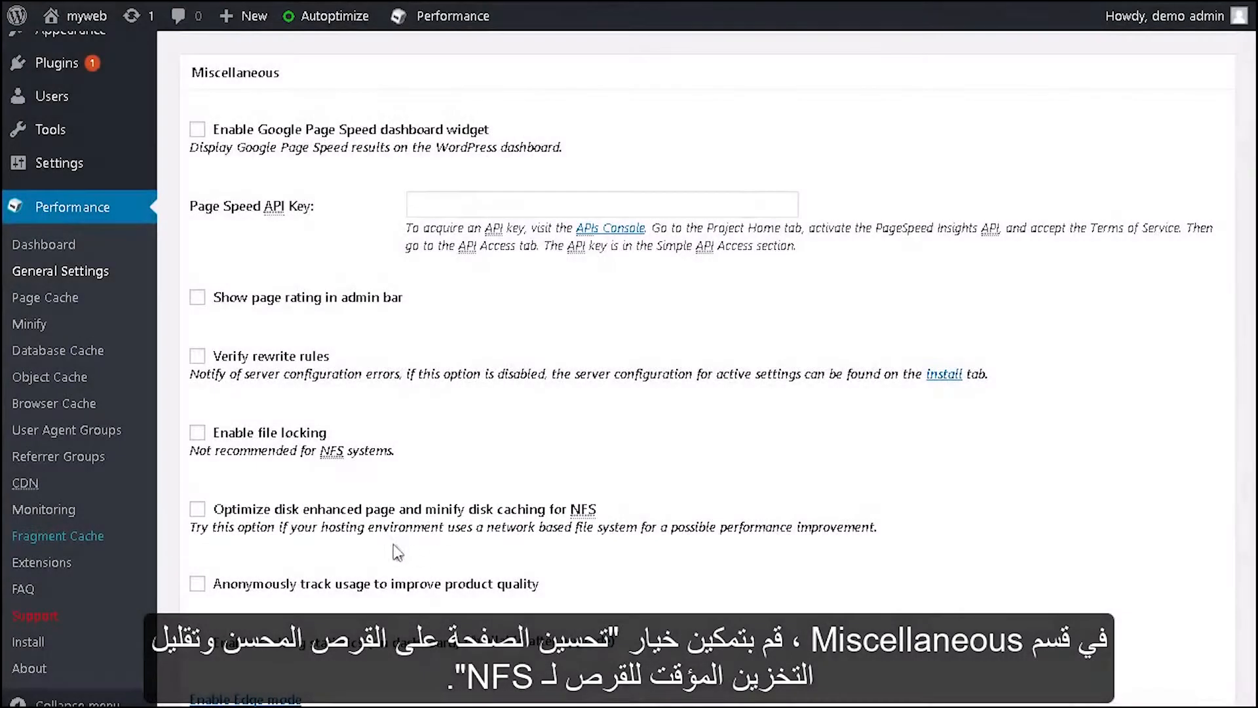
{"action": "left_click", "coordinate": [199, 509]}
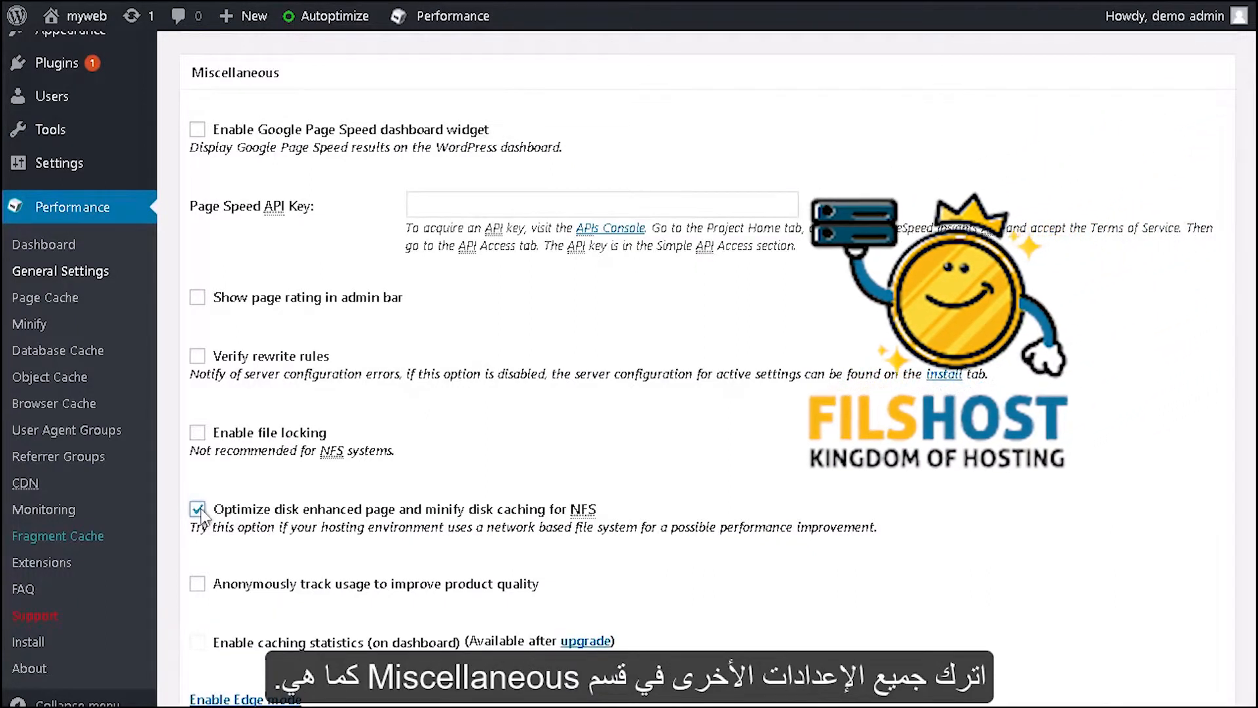
Save all the general settings and purge the caches, leaving debug mode off.
{"action": "scroll", "coordinate": [200, 511], "scroll_direction": "down", "scroll_amount": 10}
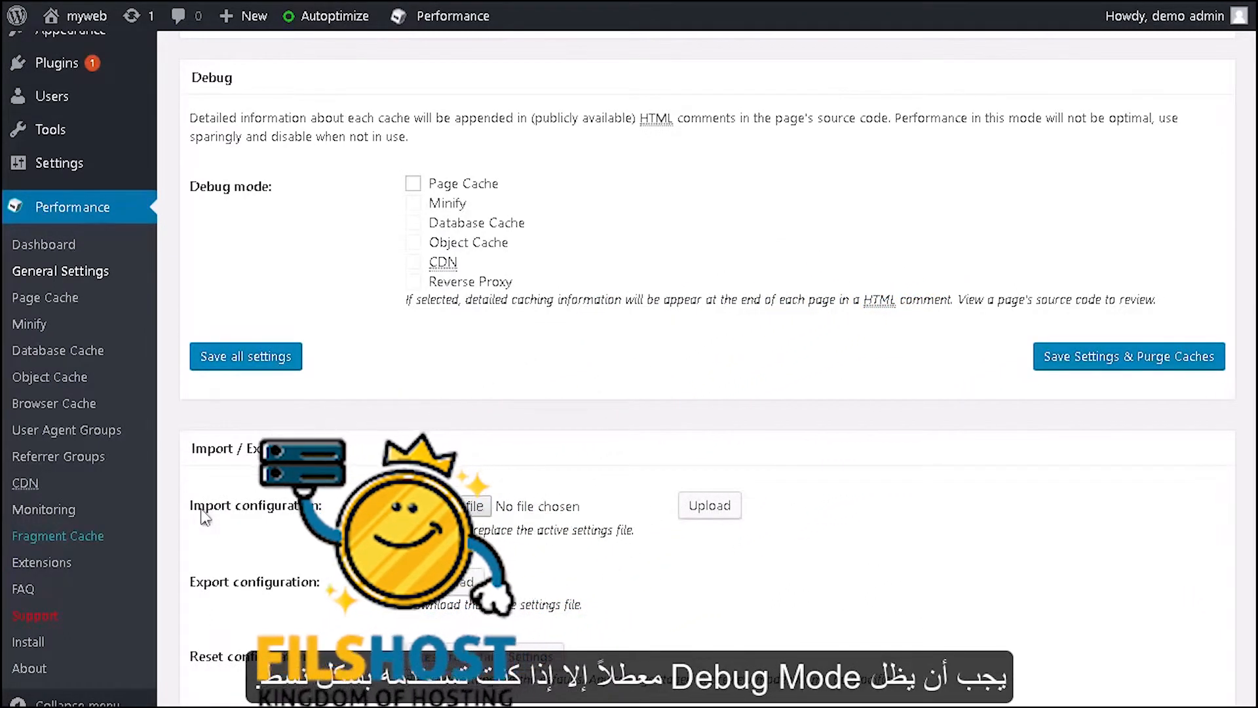
{"action": "scroll", "coordinate": [205, 517], "scroll_direction": "down", "scroll_amount": 1}
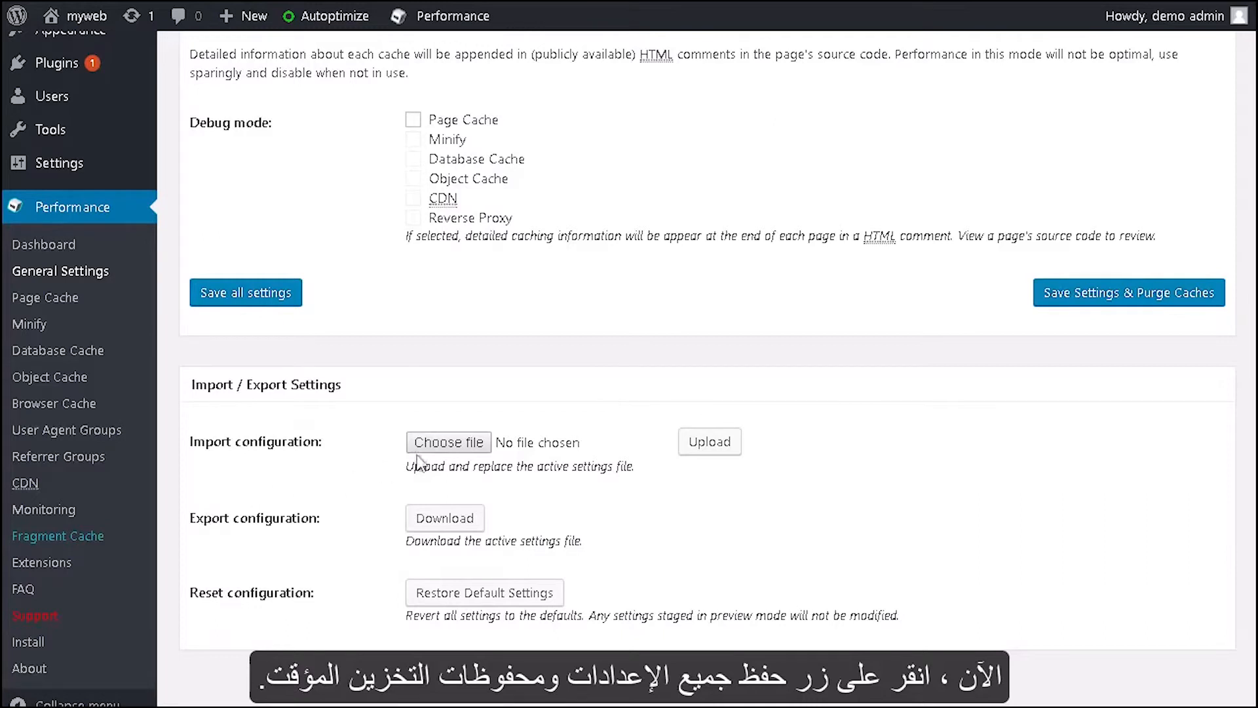
{"action": "left_click", "coordinate": [1105, 291]}
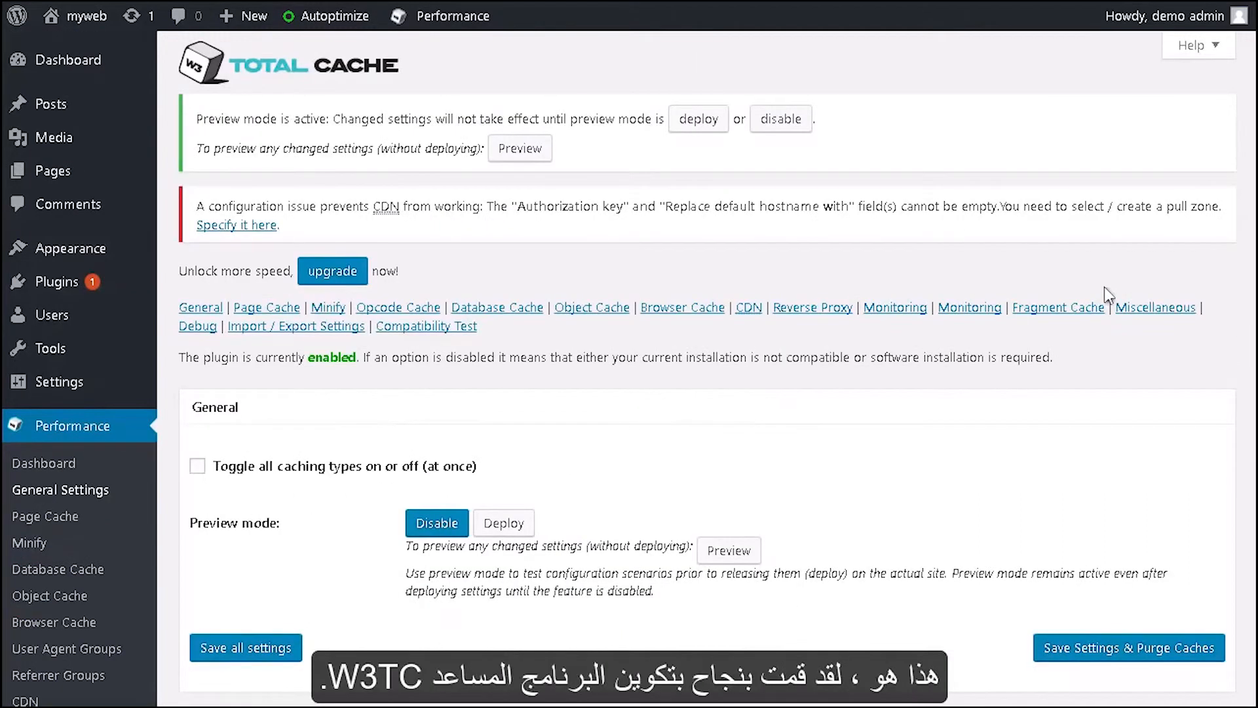